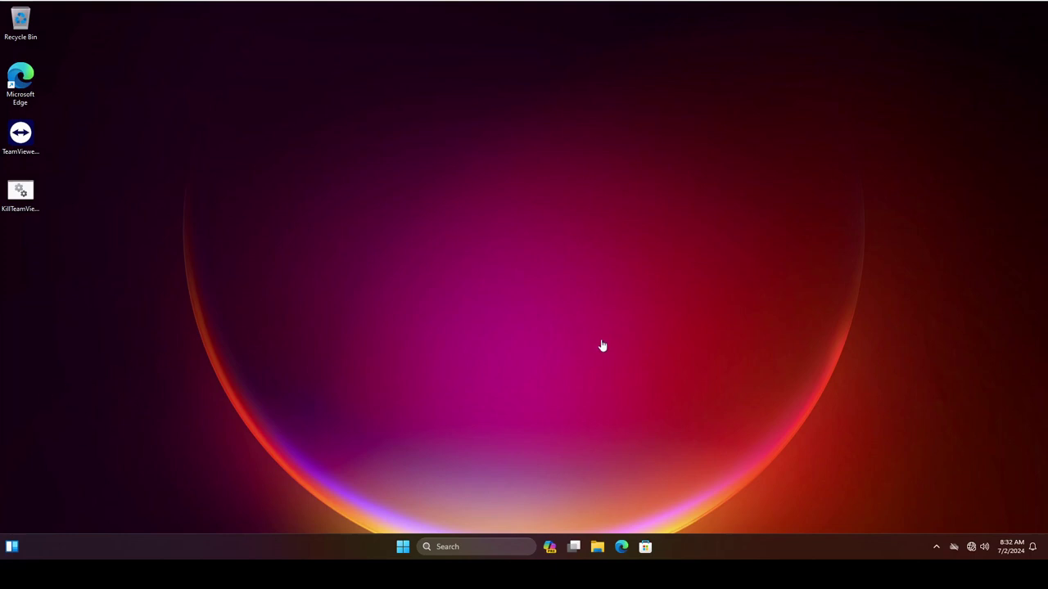
Launch regedit from the Start menu's Run box to bring up the User Account Control prompt.
{"action": "right_click", "coordinate": [404, 547]}
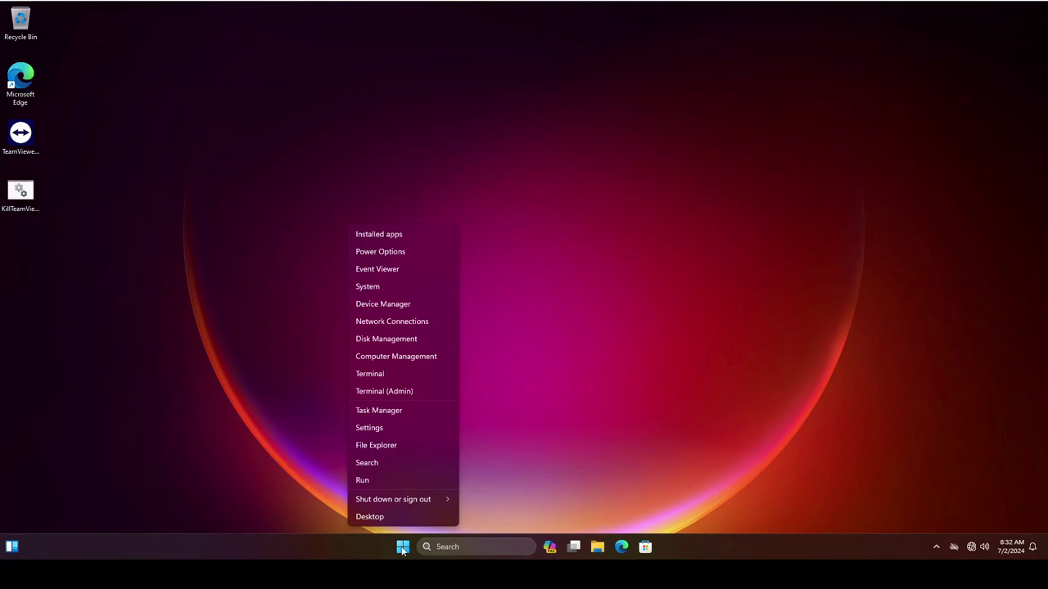
{"action": "left_click", "coordinate": [390, 481]}
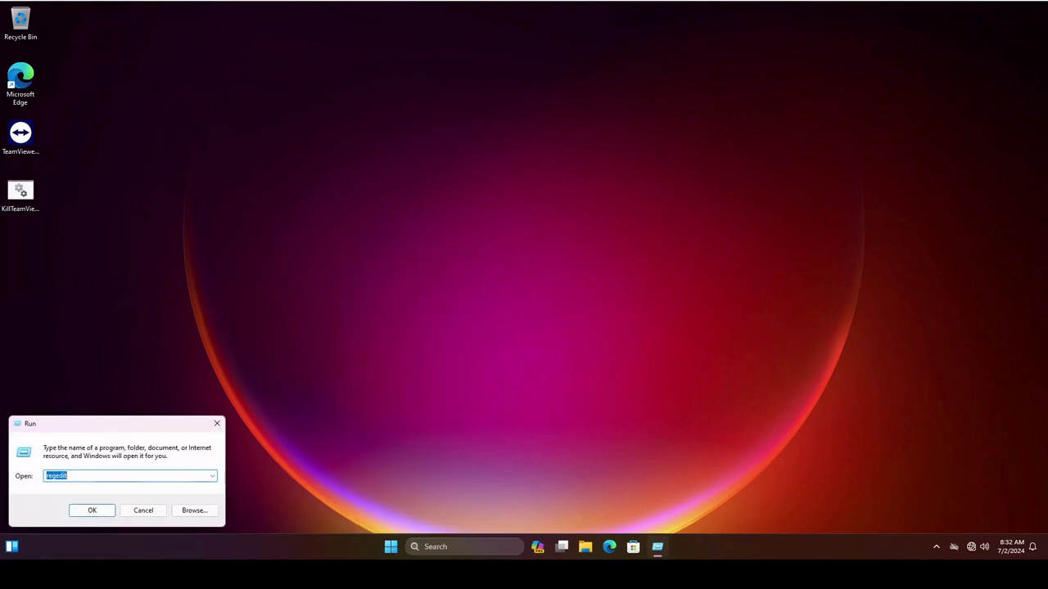
{"action": "key", "text": "End"}
{"action": "left_click", "coordinate": [86, 514]}
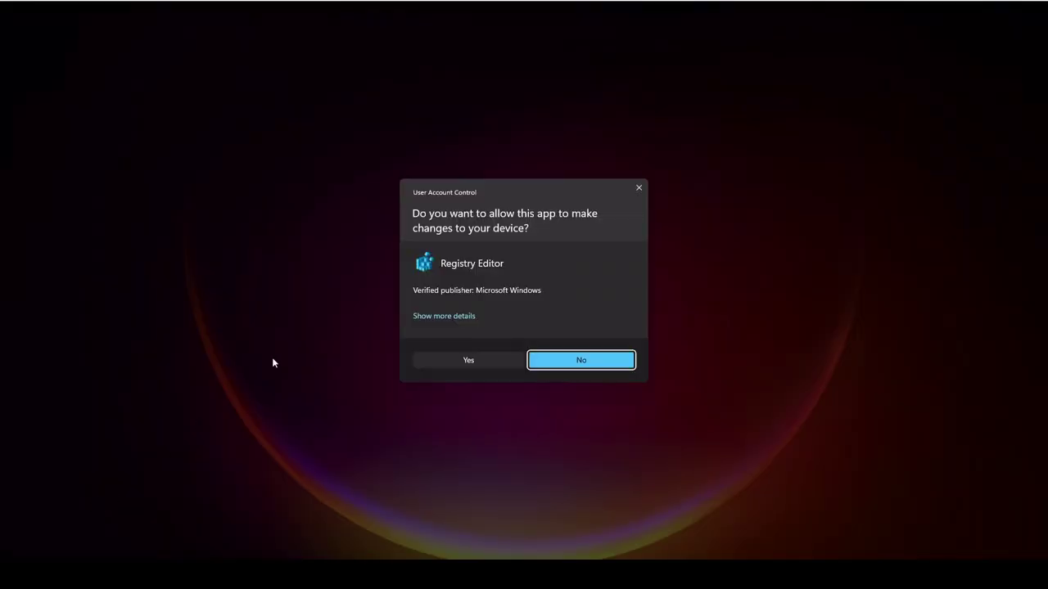
Allow Registry Editor to run and go to HKEY_LOCAL_MACHINE\SOFTWARE\Policies\Microsoft\Windows.
{"action": "left_click", "coordinate": [458, 354]}
{"action": "scroll", "coordinate": [297, 237], "scroll_direction": "up", "scroll_amount": 4}
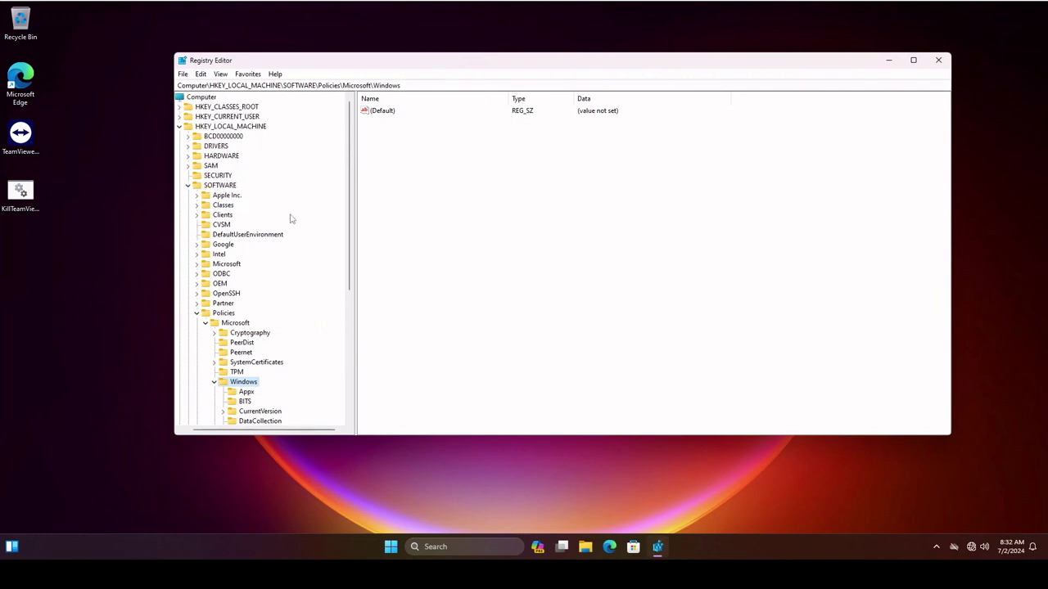
{"action": "left_click_drag", "start_coordinate": [210, 85], "coordinate": [401, 86]}
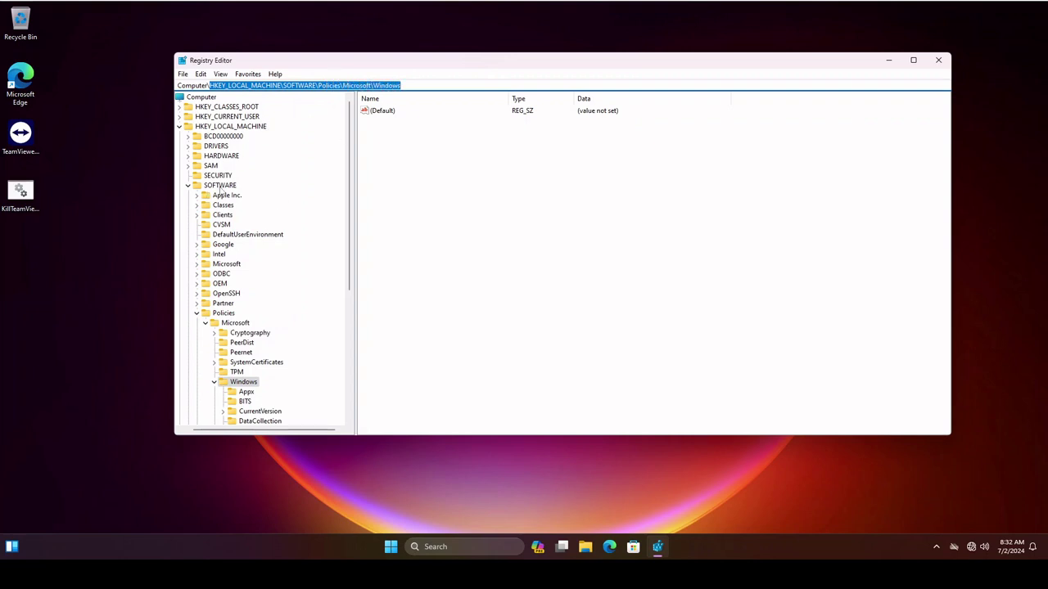
{"action": "left_click", "coordinate": [237, 381]}
{"action": "scroll", "coordinate": [307, 348], "scroll_direction": "down", "scroll_amount": 2}
{"action": "scroll", "coordinate": [314, 338], "scroll_direction": "down", "scroll_amount": 5}
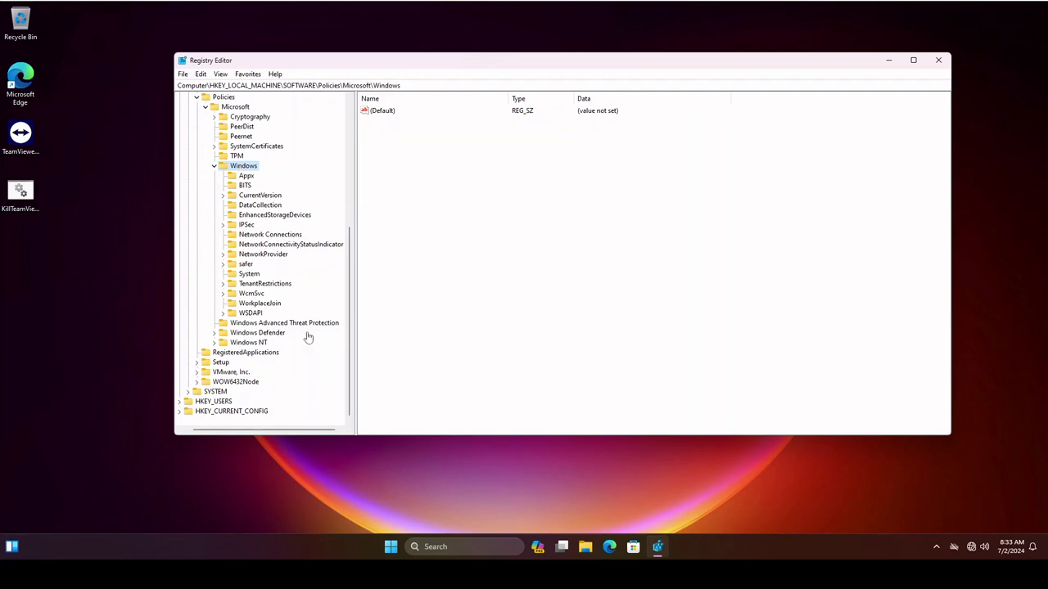
Create a new subkey named DriverSearching under the Windows key.
{"action": "right_click", "coordinate": [240, 167]}
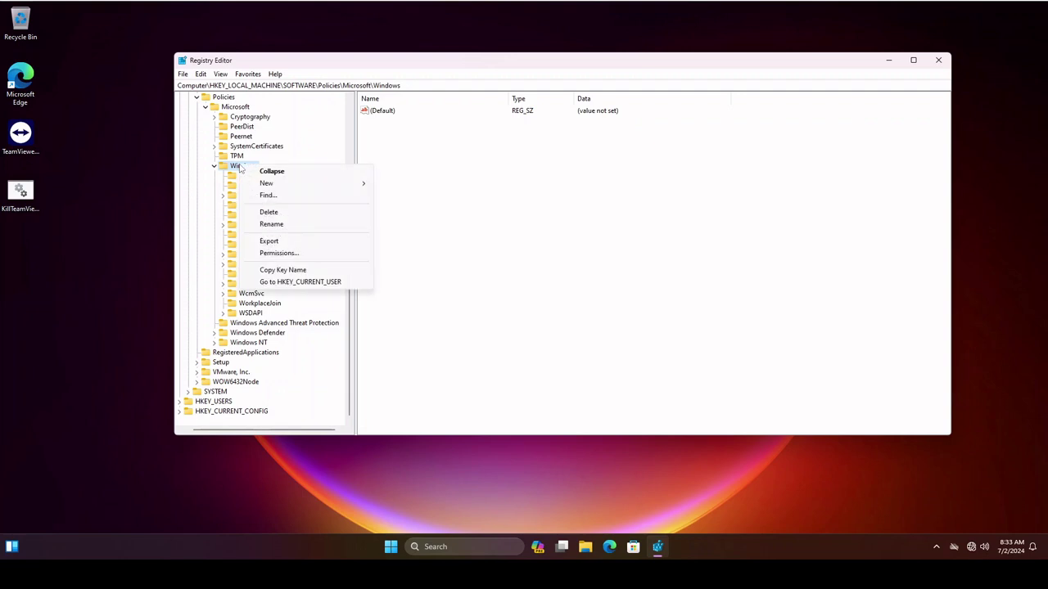
{"action": "mouse_move", "coordinate": [304, 183]}
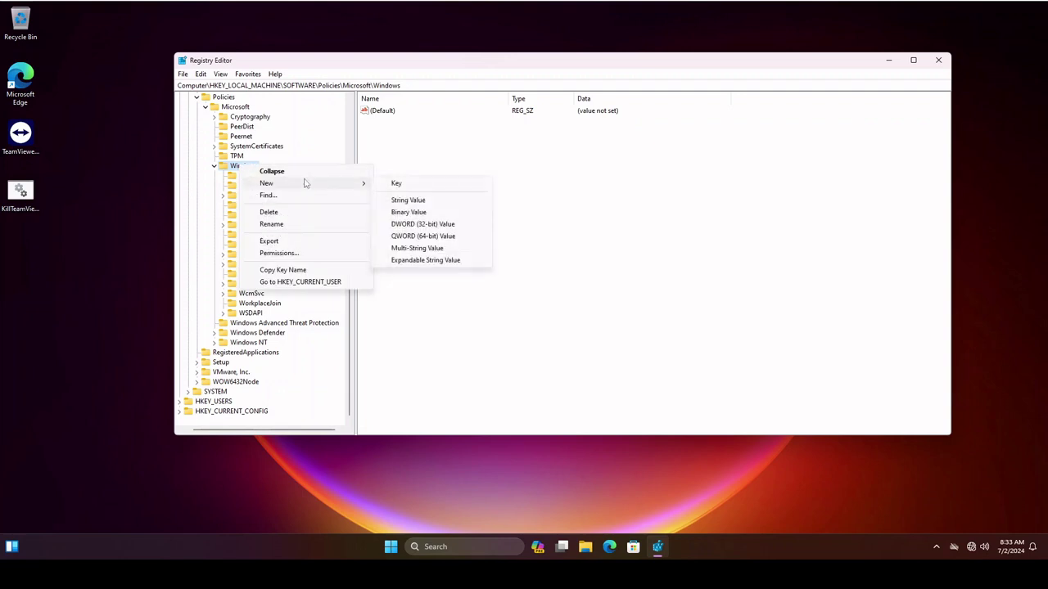
{"action": "left_click", "coordinate": [396, 184]}
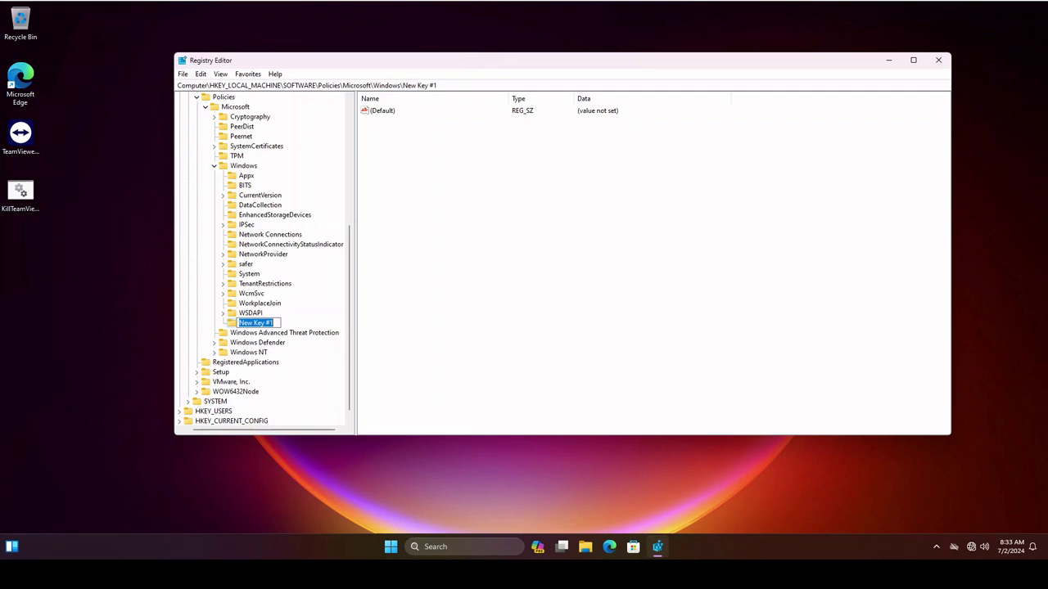
{"action": "key", "text": "BackSpace"}
{"action": "type", "text": "DriverSearching"}
{"action": "key", "text": "Return"}
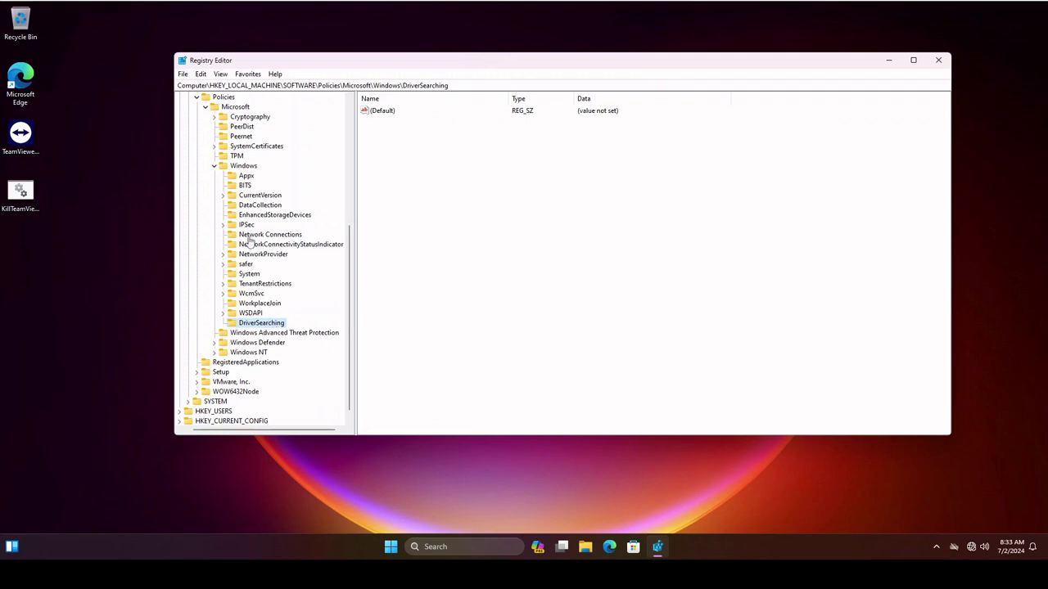
Create a WindowsUpdate subkey under Windows, then check both new keys.
{"action": "left_click", "coordinate": [243, 167]}
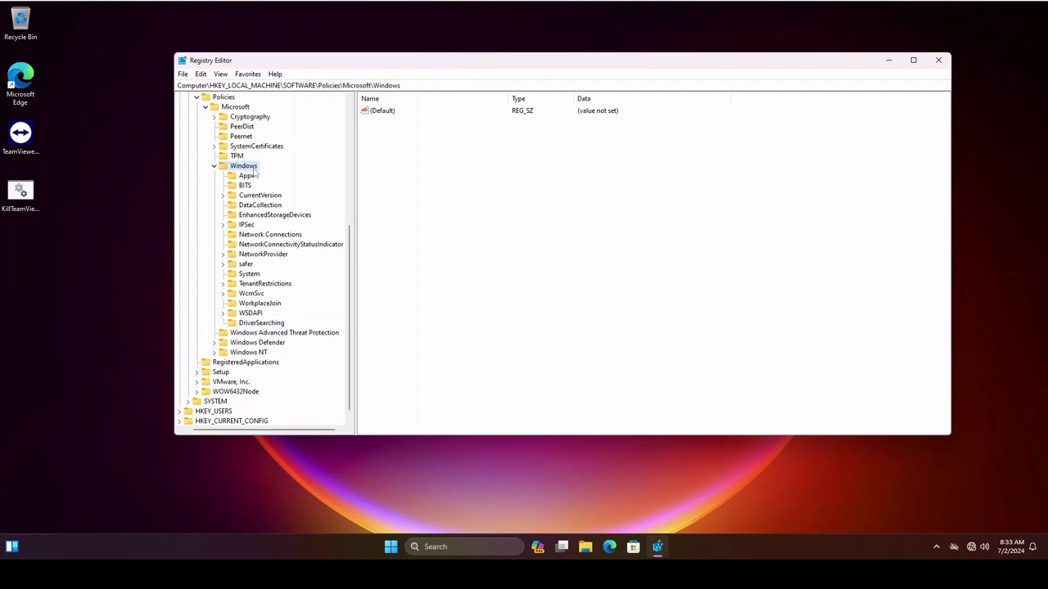
{"action": "right_click", "coordinate": [250, 167]}
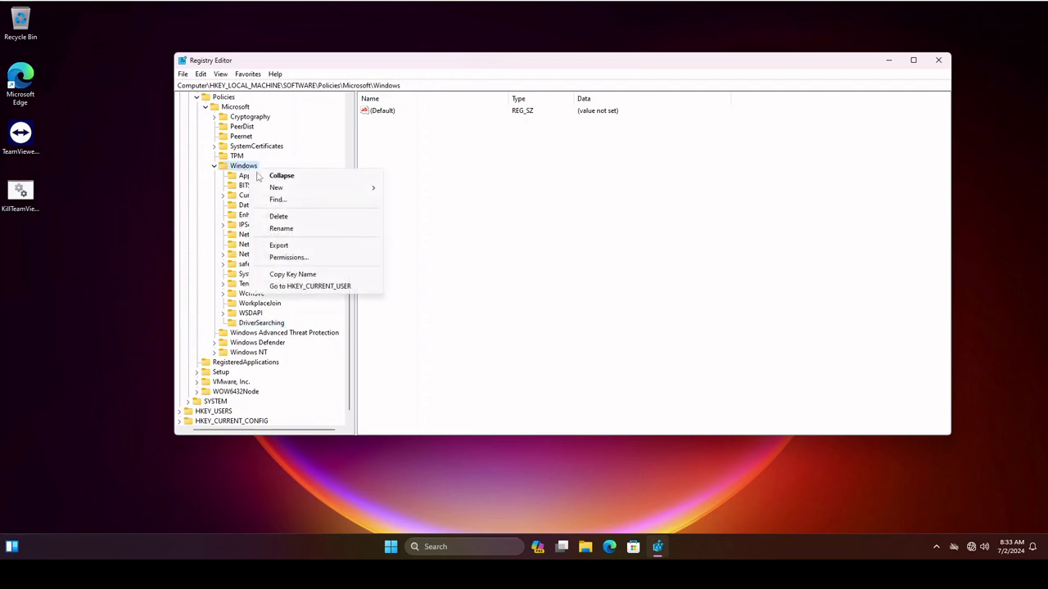
{"action": "mouse_move", "coordinate": [298, 188]}
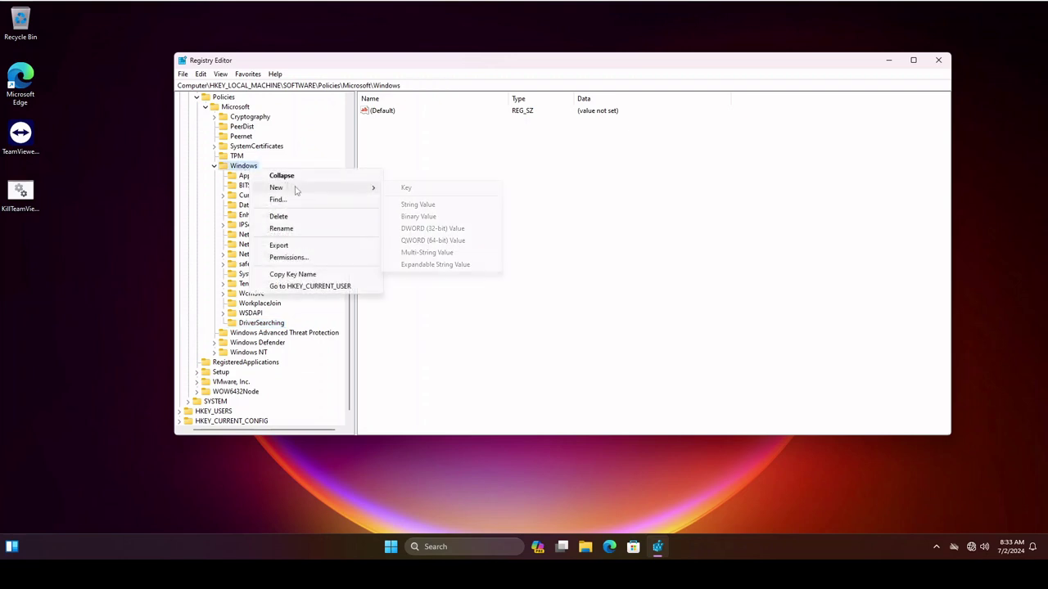
{"action": "left_click", "coordinate": [426, 190]}
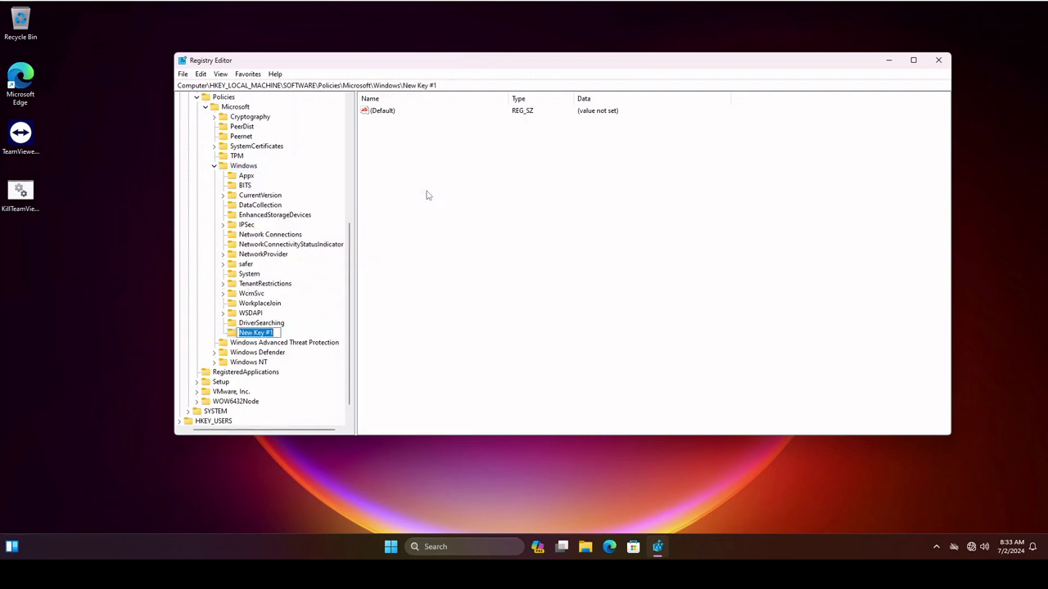
{"action": "type", "text": "WindowsUpdat"}
{"action": "key", "text": "BackSpace"}
{"action": "key", "text": "BackSpace"}
{"action": "key", "text": "BackSpace"}
{"action": "key", "text": "BackSpace"}
{"action": "type", "text": "pdate"}
{"action": "key", "text": "Return"}
{"action": "left_click", "coordinate": [263, 326]}
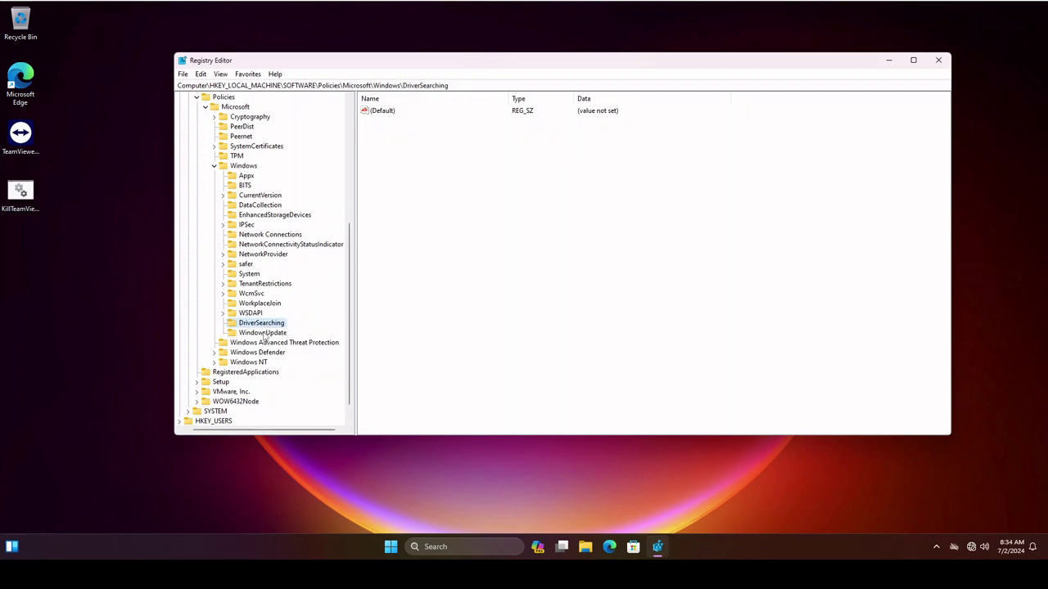
{"action": "left_click", "coordinate": [268, 335]}
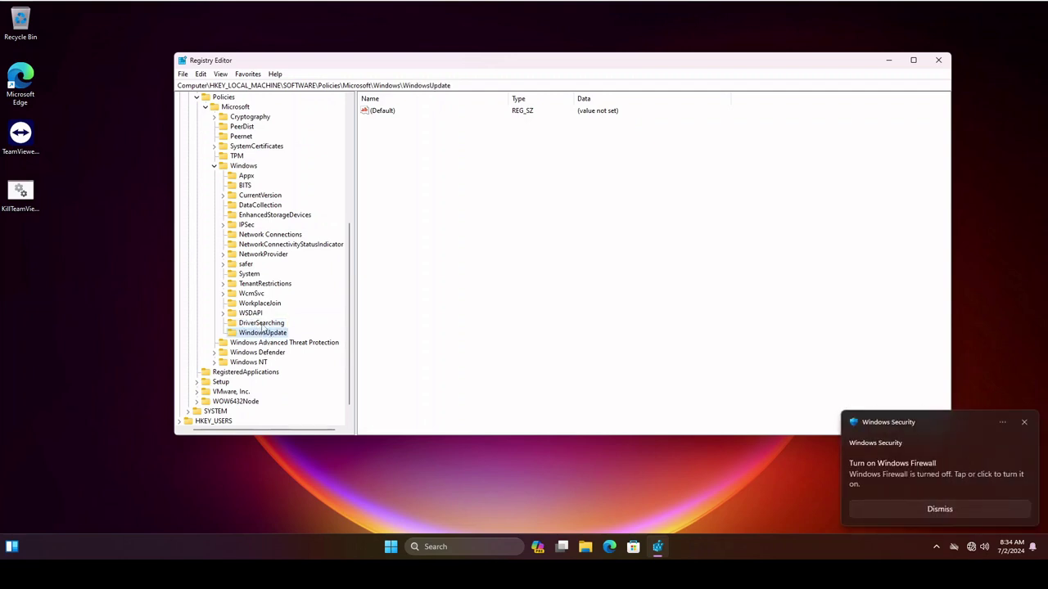
Add a 32-bit DWORD value DriverUpdateWizardWuSearchEnabled to DriverSearching, left at 0.
{"action": "left_click", "coordinate": [262, 325]}
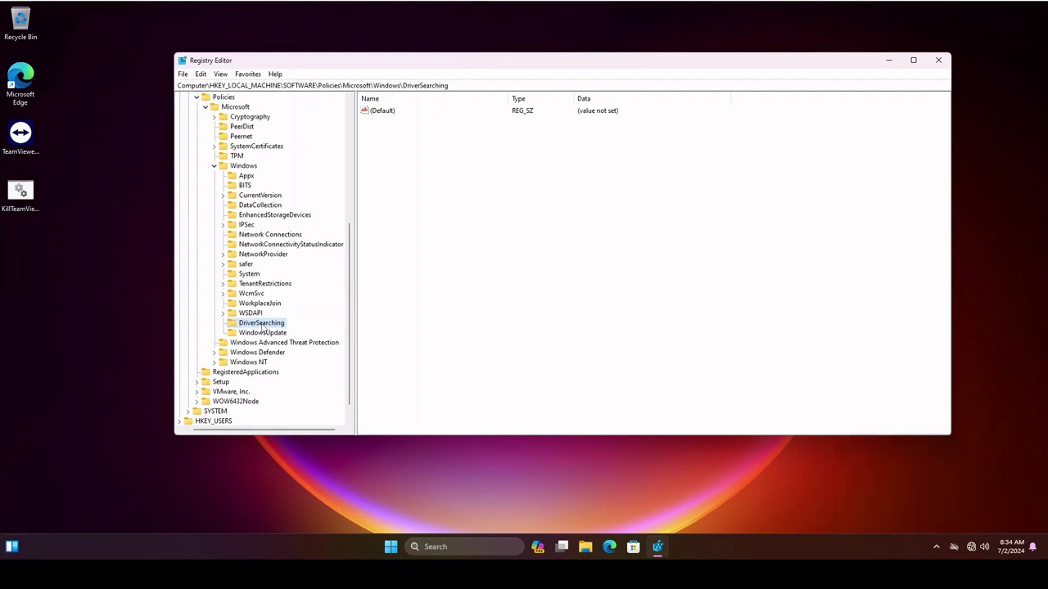
{"action": "right_click", "coordinate": [261, 326]}
{"action": "mouse_move", "coordinate": [313, 344]}
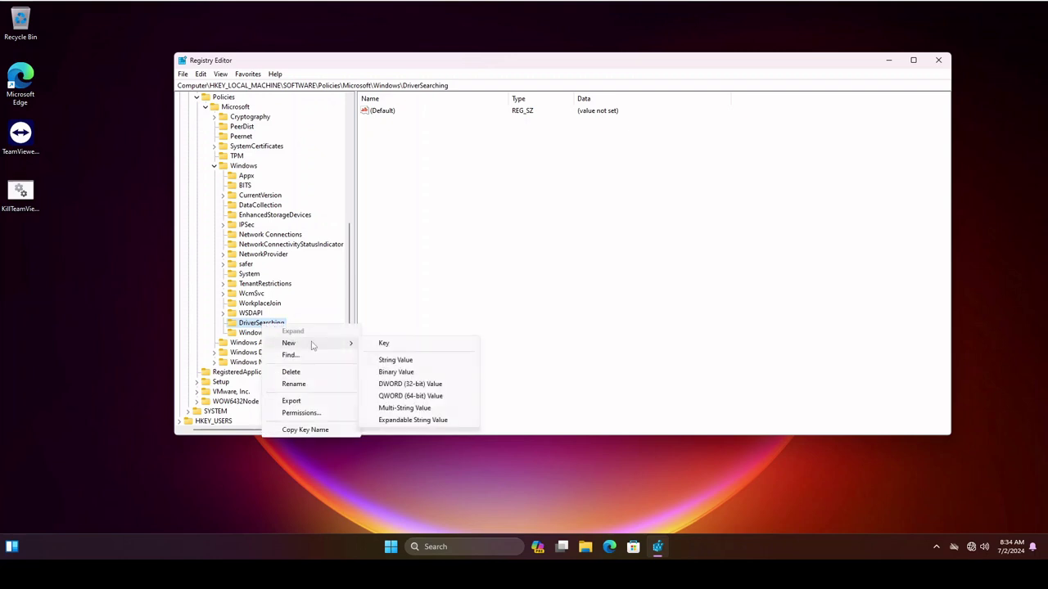
{"action": "left_click", "coordinate": [438, 385]}
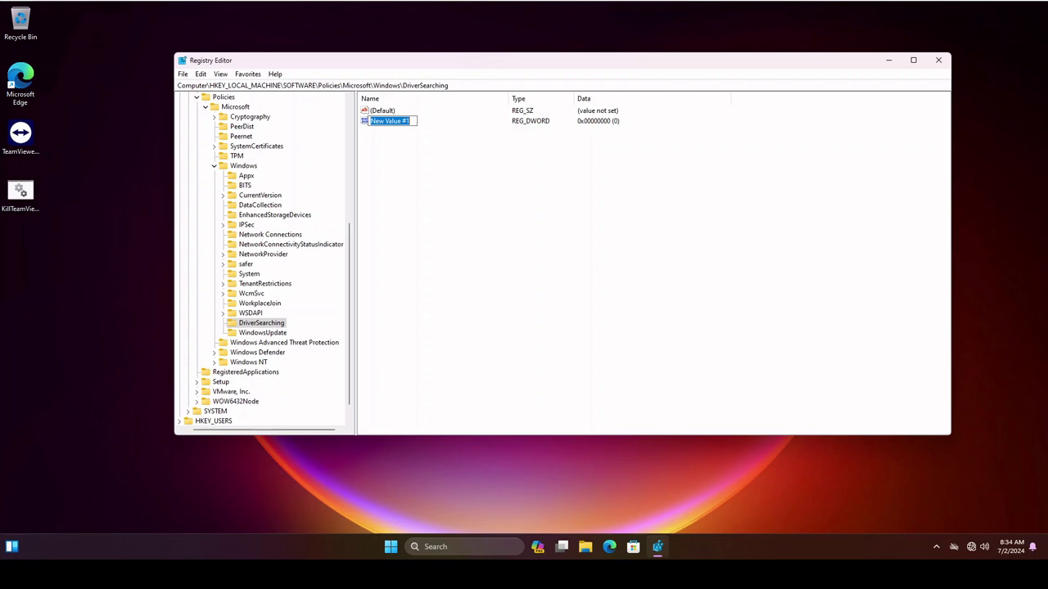
{"action": "type", "text": "DriverUpdateWizardWuSearchEnabled"}
{"action": "left_click", "coordinate": [589, 302]}
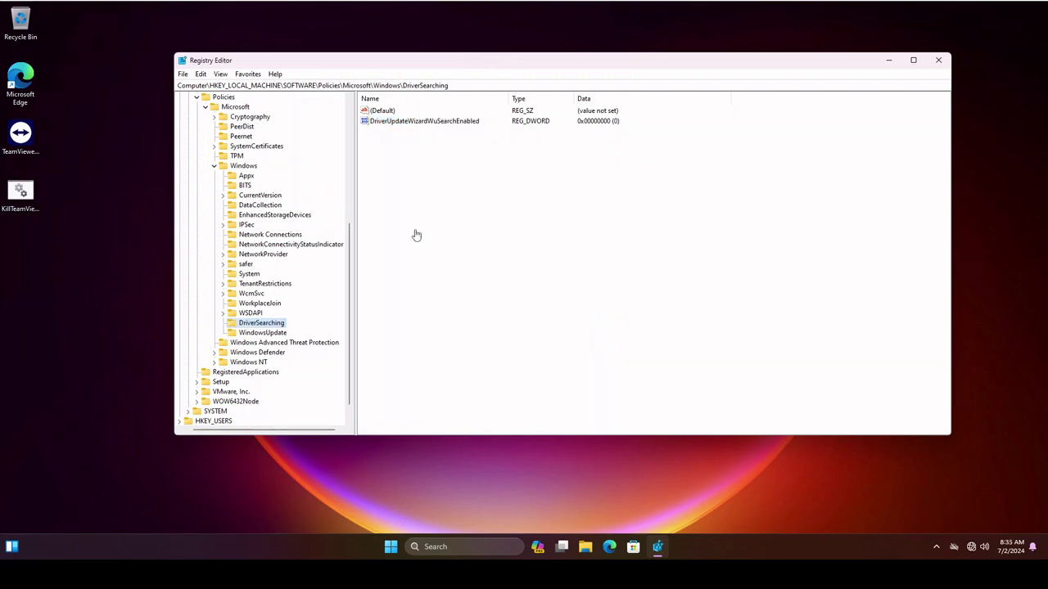
{"action": "left_click", "coordinate": [390, 123]}
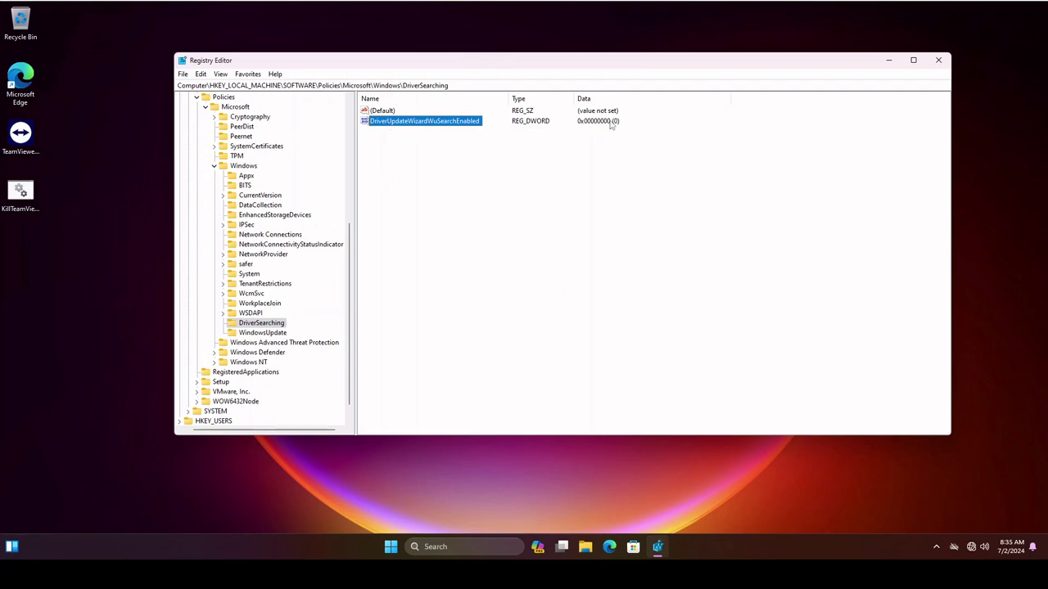
{"action": "left_click", "coordinate": [254, 334]}
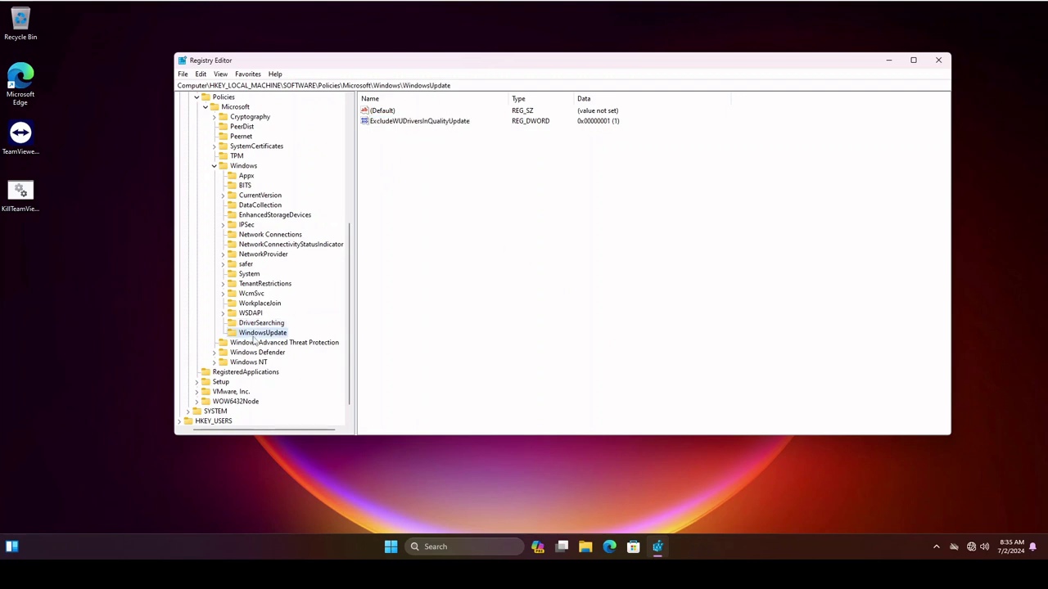
{"action": "right_click", "coordinate": [251, 337]}
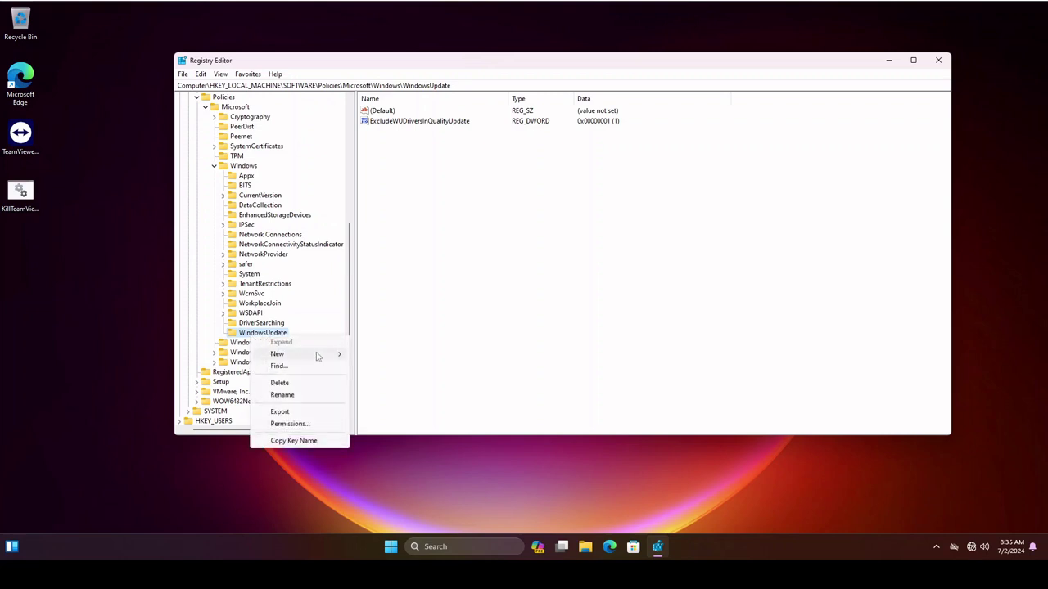
{"action": "mouse_move", "coordinate": [319, 354]}
{"action": "left_click", "coordinate": [683, 334]}
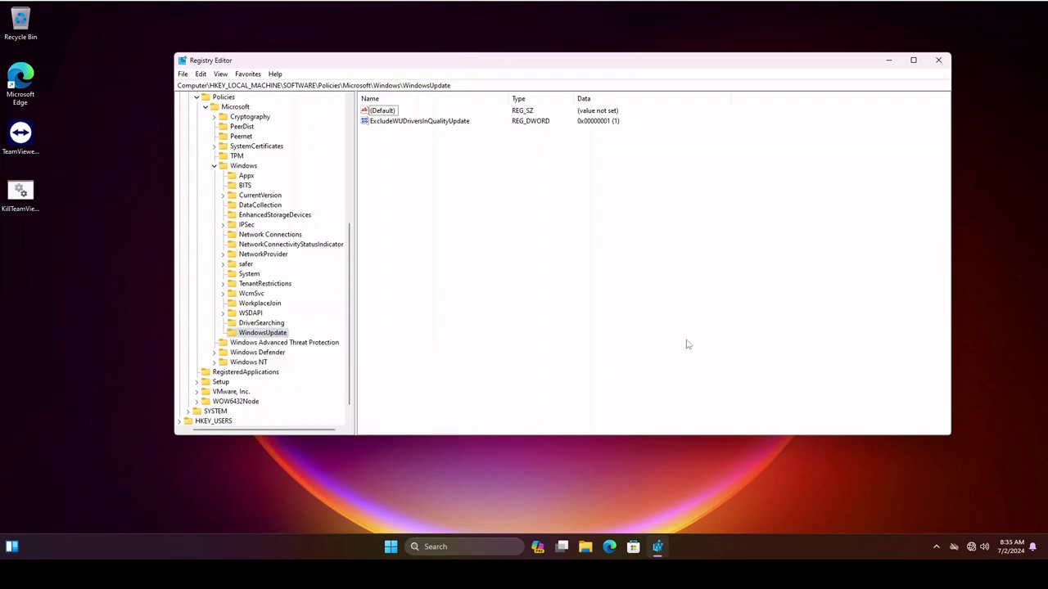
{"action": "left_click", "coordinate": [376, 124]}
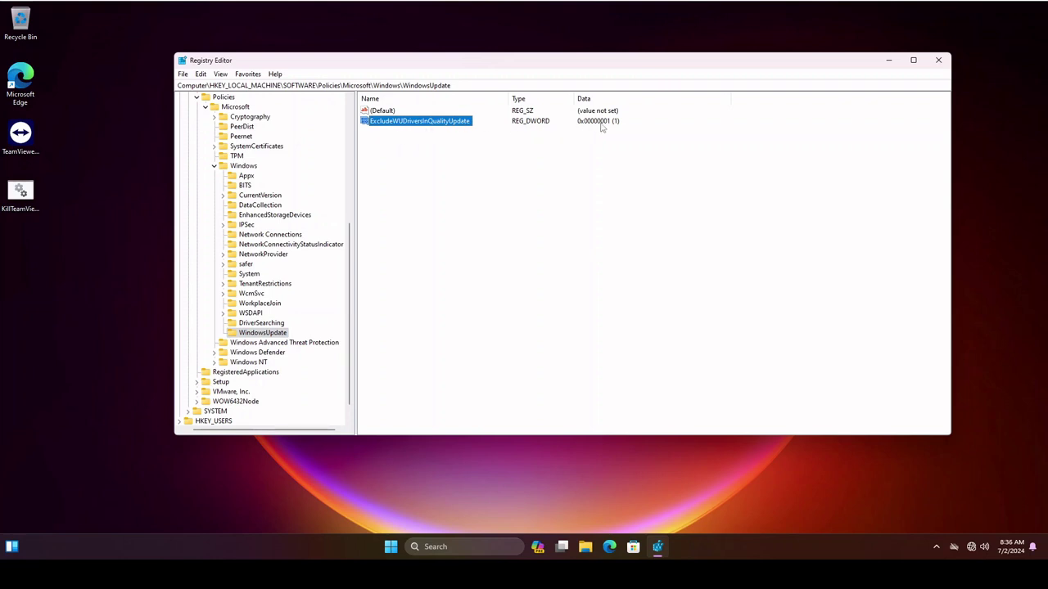
{"action": "double_click", "coordinate": [391, 127]}
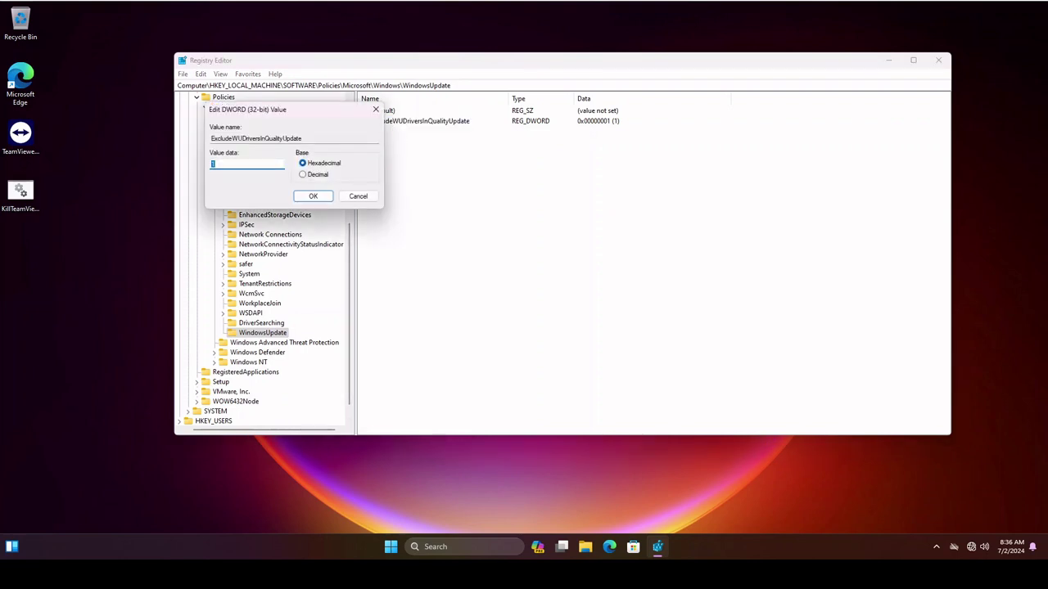
{"action": "left_click", "coordinate": [311, 197]}
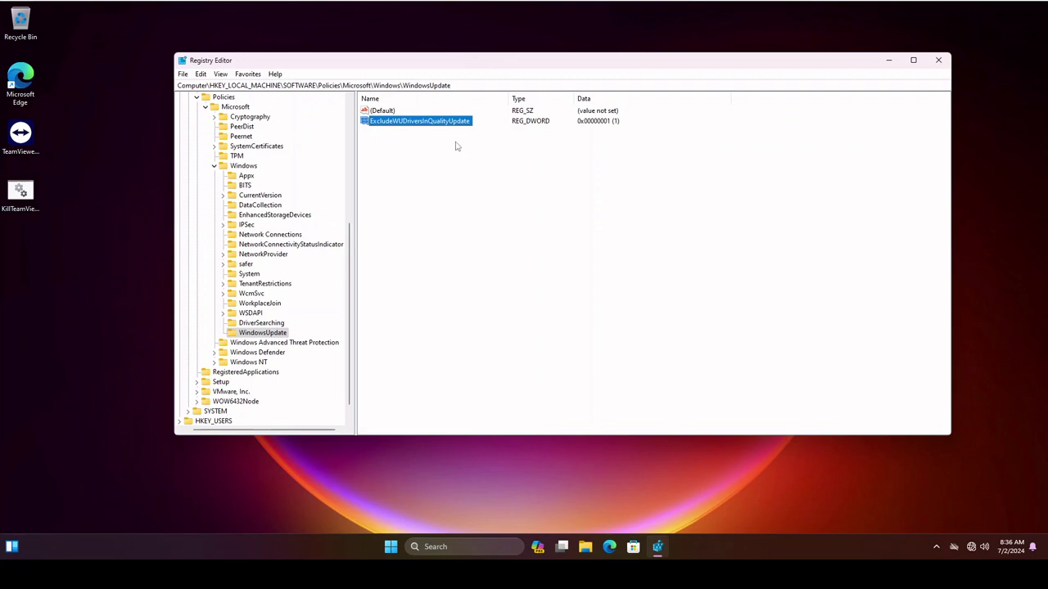